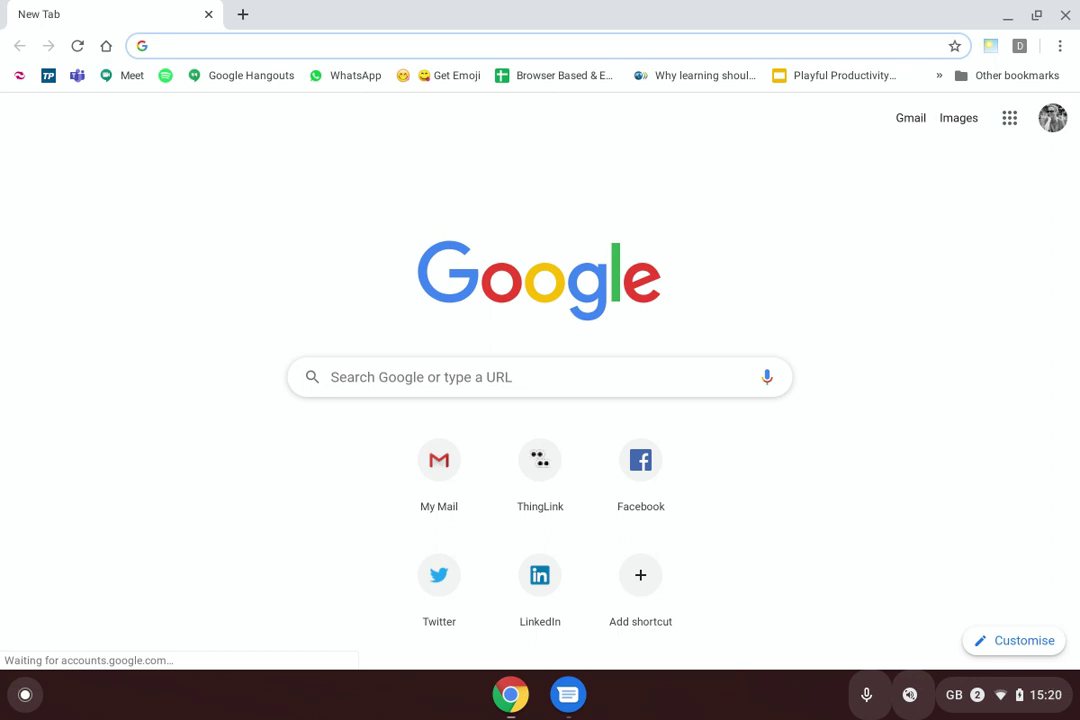
Step: Confirm Select to Speak and Dictation are enabled, then load thinglink.com in Chrome
click(957, 702)
click(1027, 289)
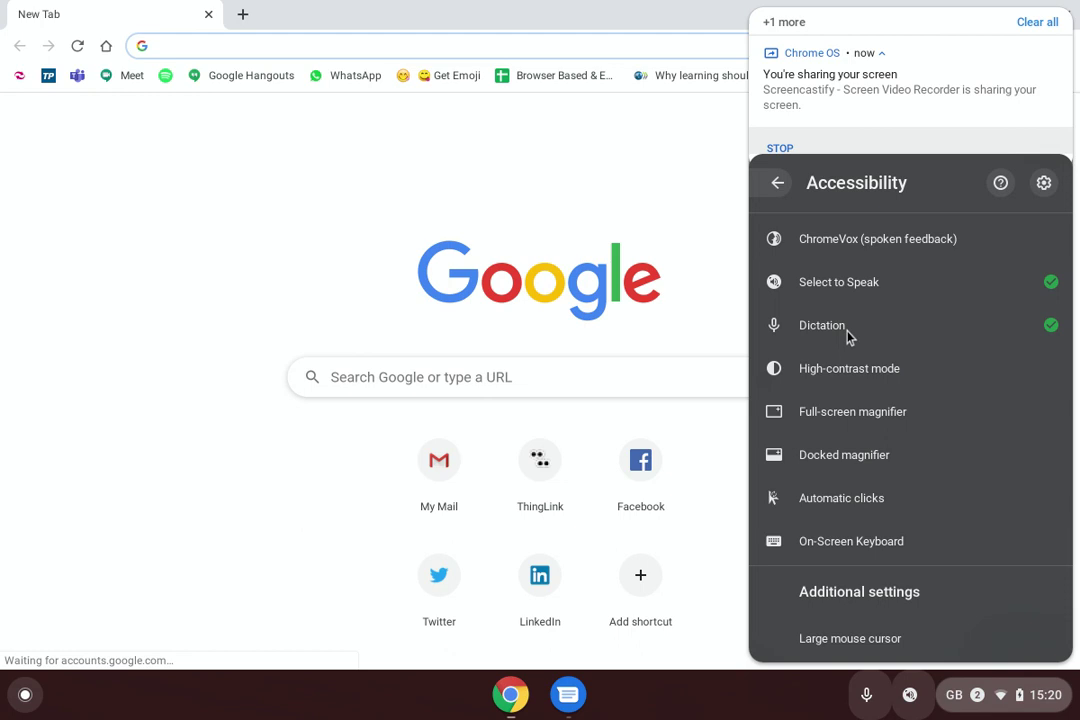
click(690, 211)
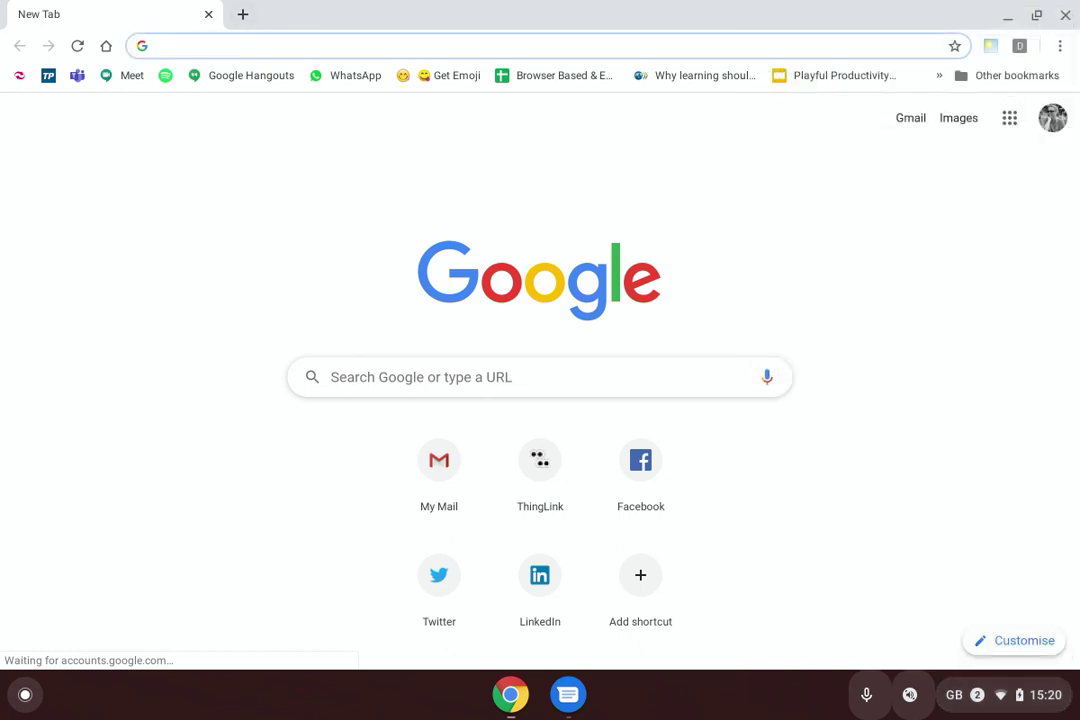
text(thin)
key(Return)
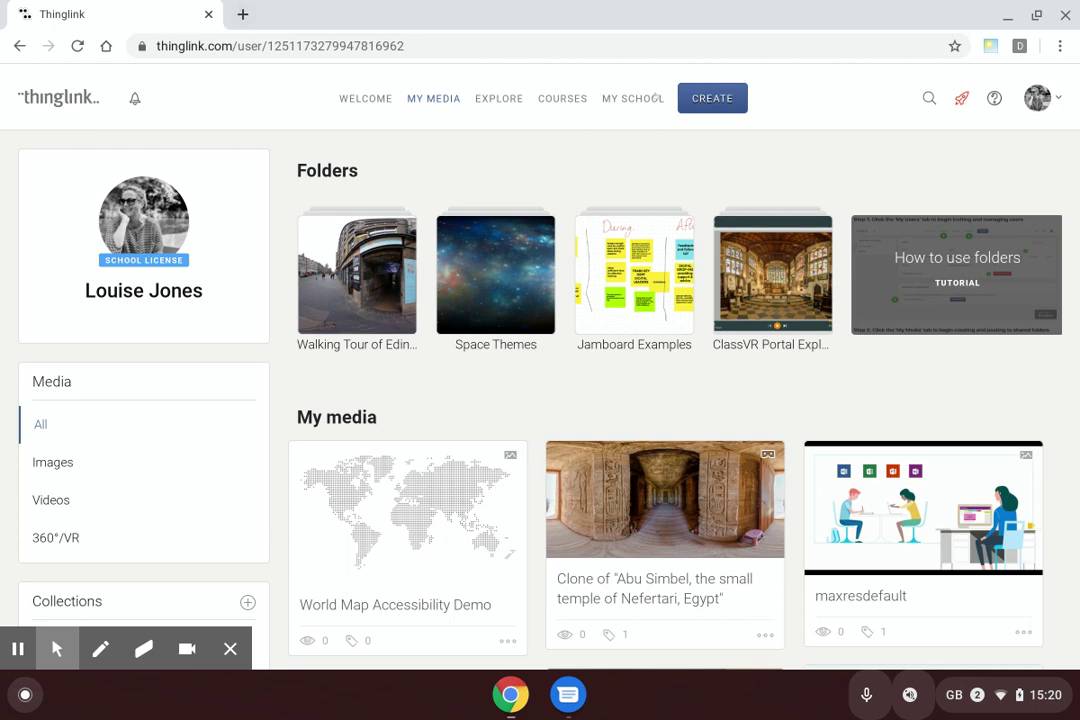
Step: Glance at the CREATE options, then open the World Map Accessibility Demo scene from My media
click(704, 100)
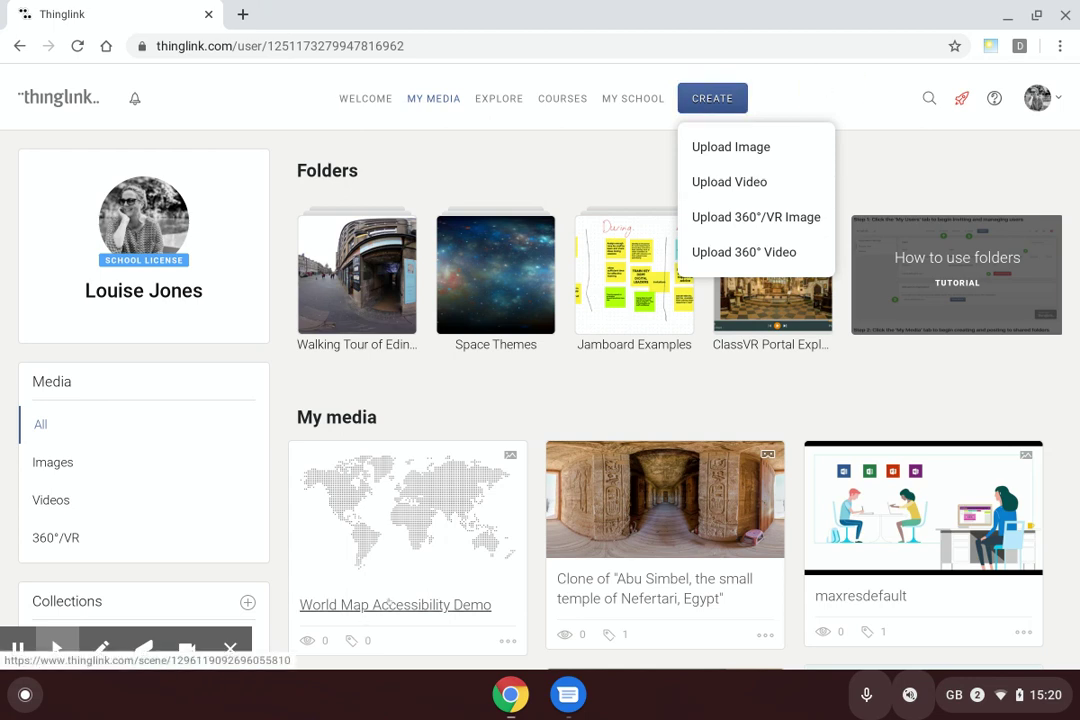
click(400, 604)
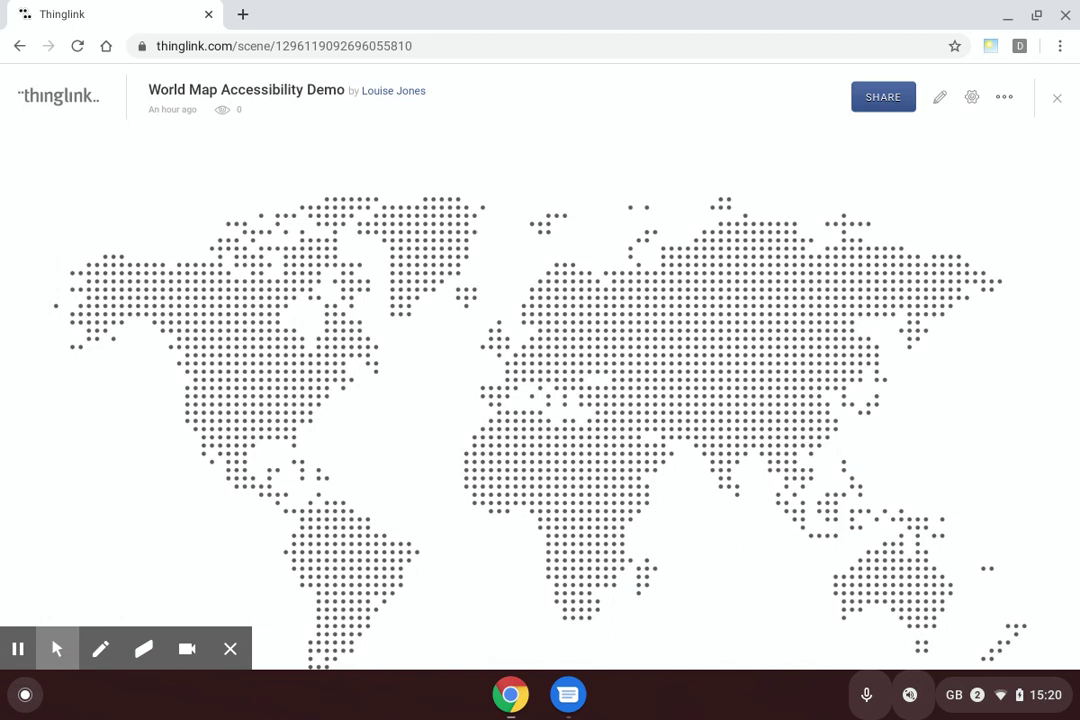
Step: Enter edit mode and place a new tag over Britain titled 'United Kingdom'
click(939, 97)
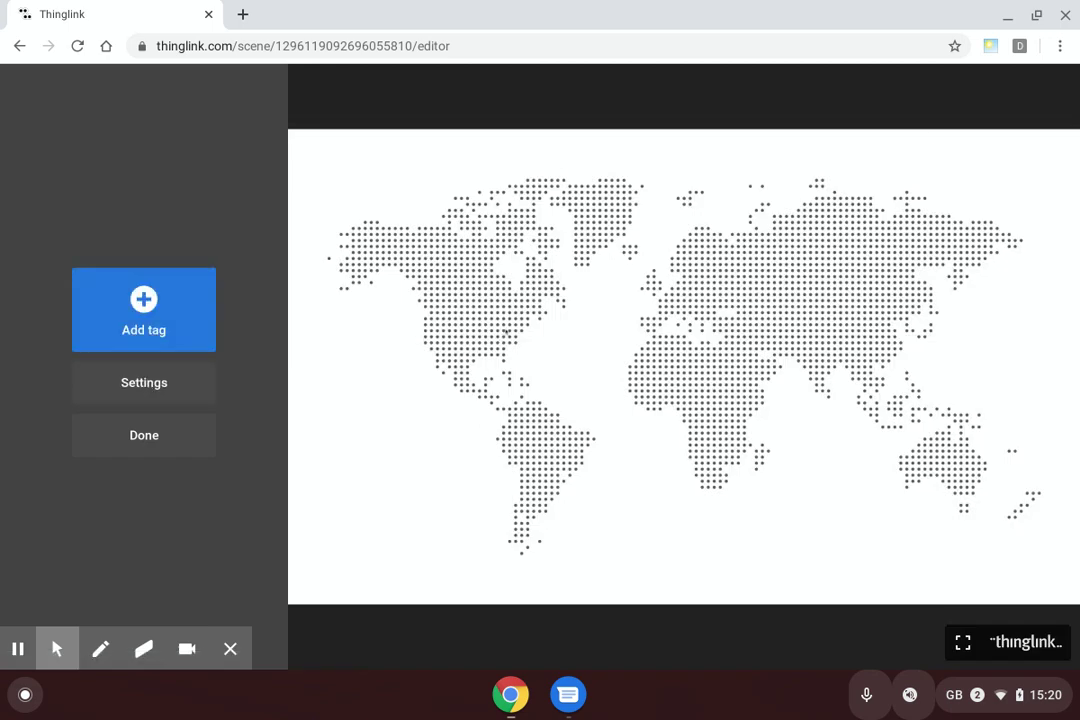
click(162, 318)
text(United Kingdom)
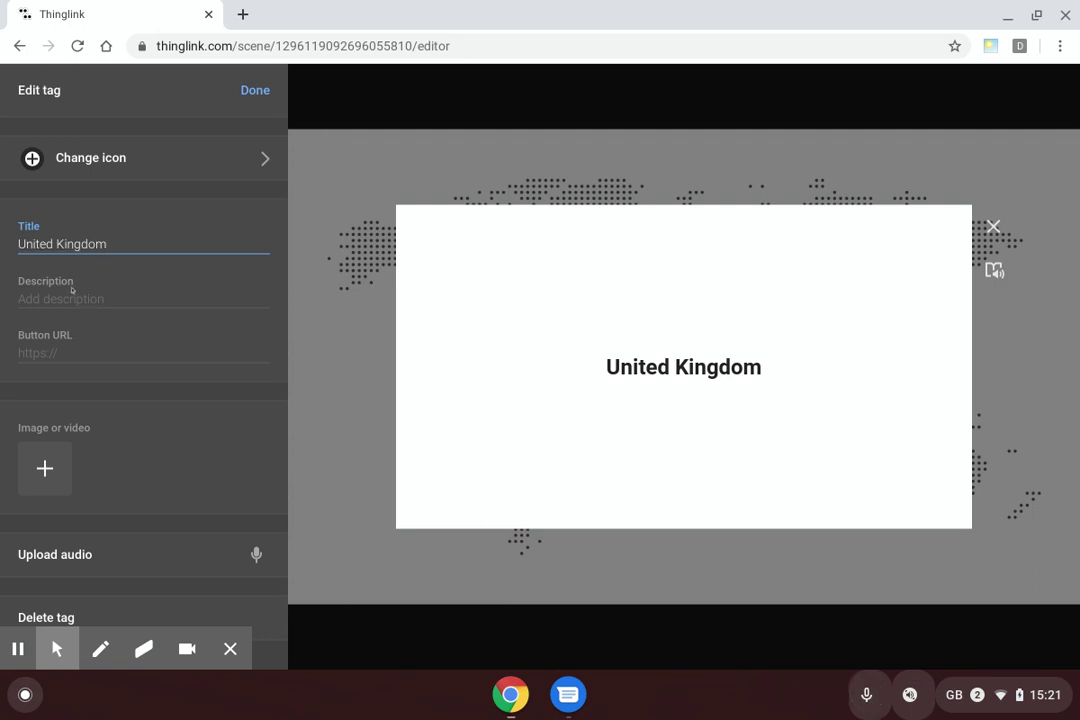
Step: Dictate a description naming Scotland, Wales, England and Northern Ireland, then finish the tag
click(17, 293)
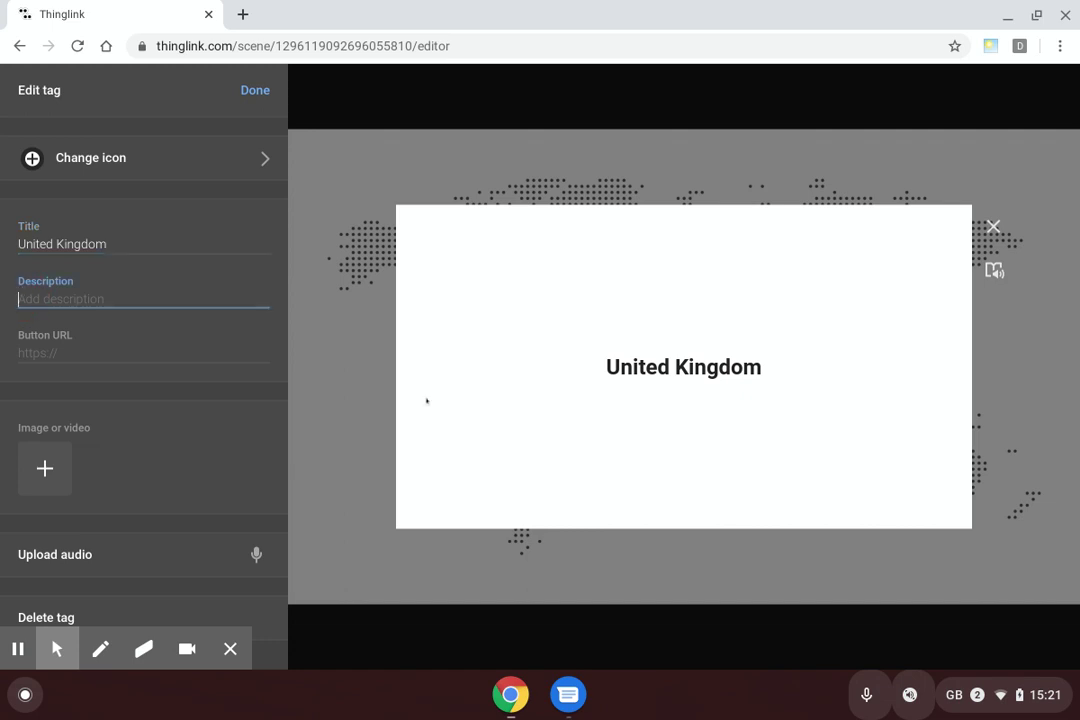
click(866, 696)
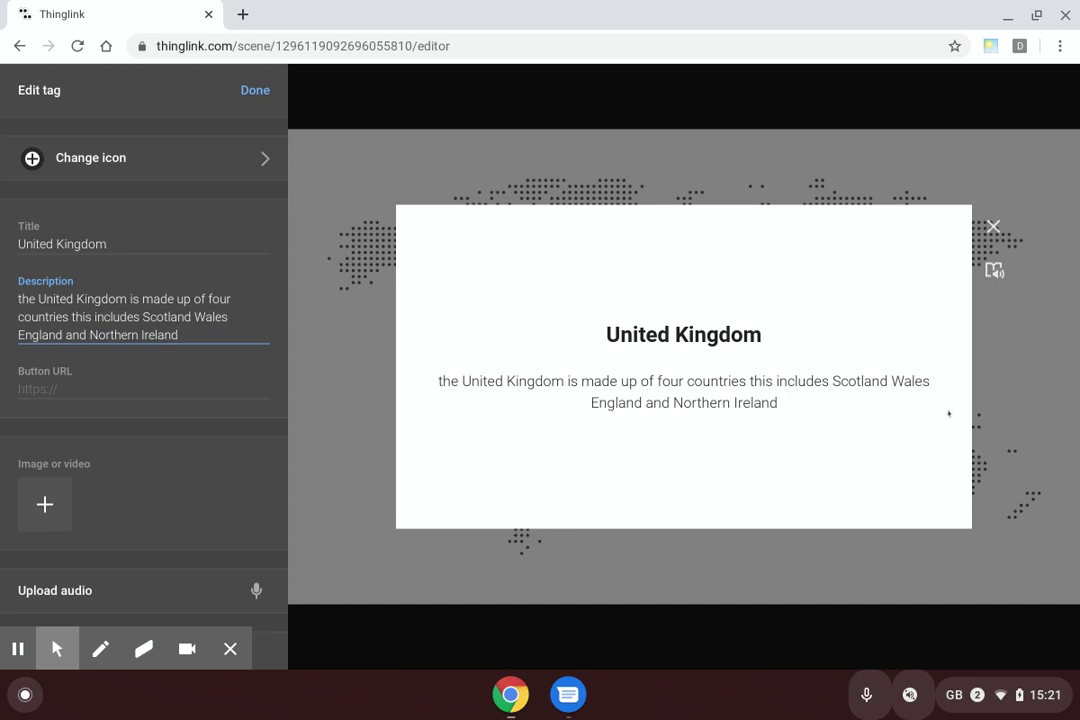
click(252, 90)
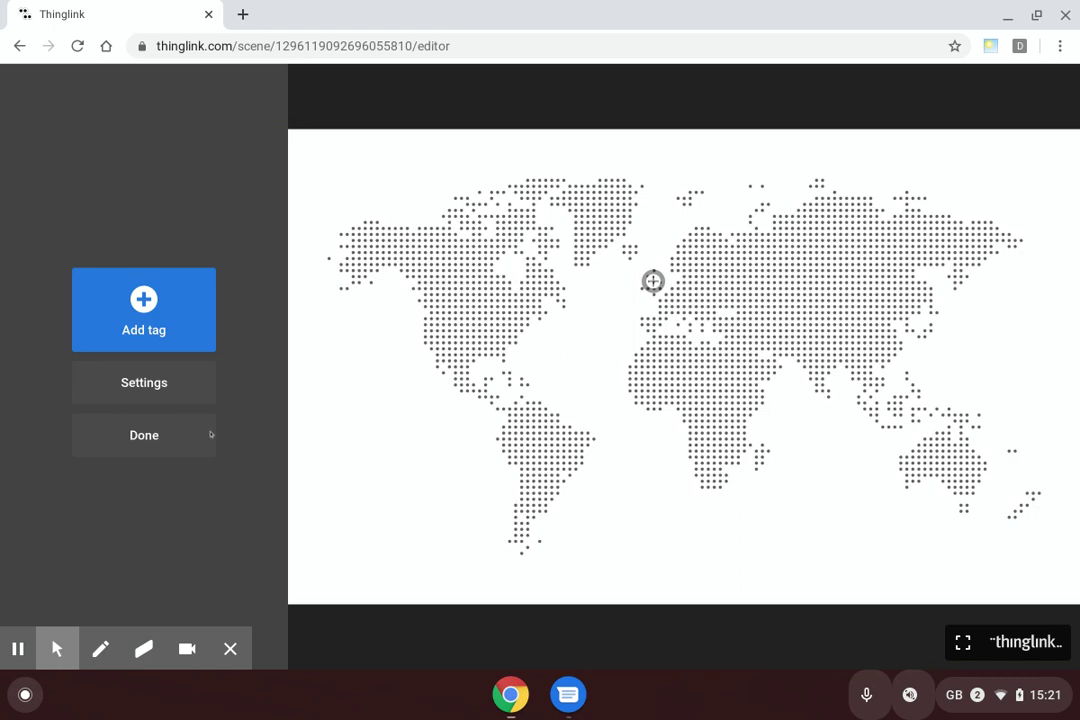
Step: Exit the editor, preview the Share options, and open the UK hotspot on the map
click(165, 436)
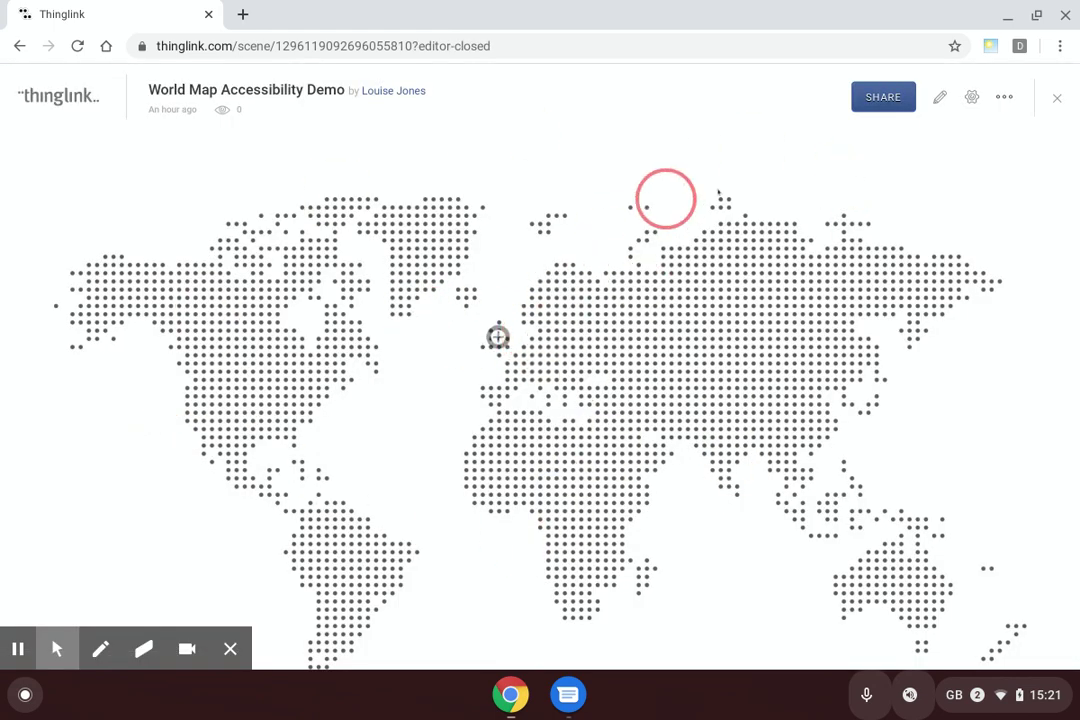
click(887, 100)
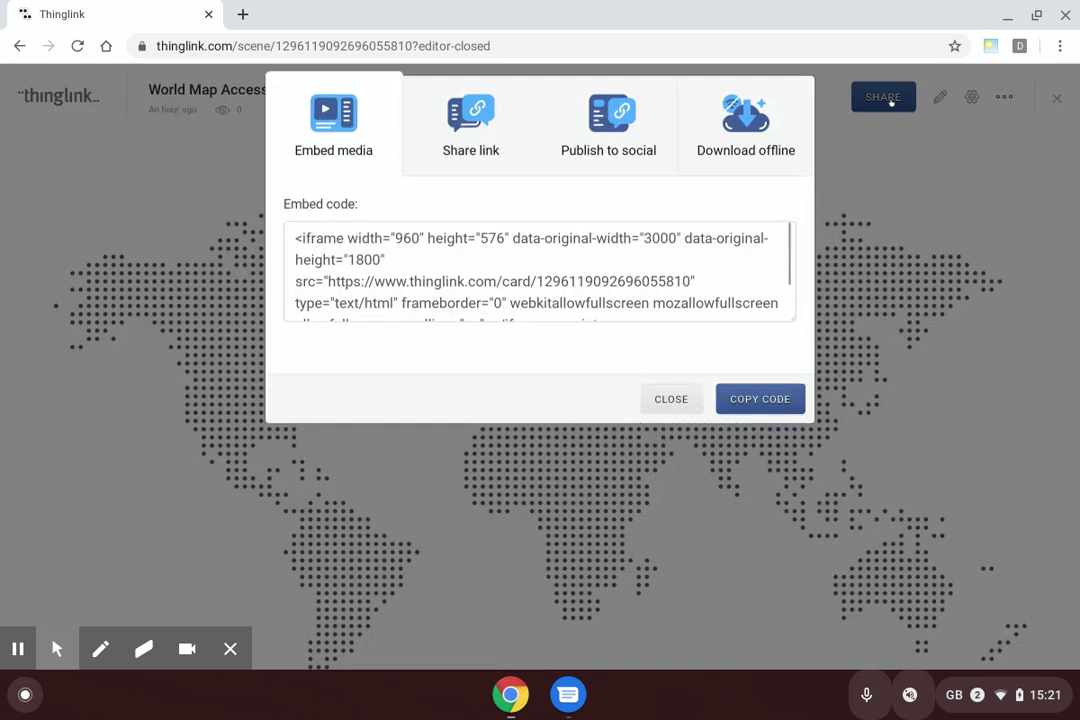
click(671, 399)
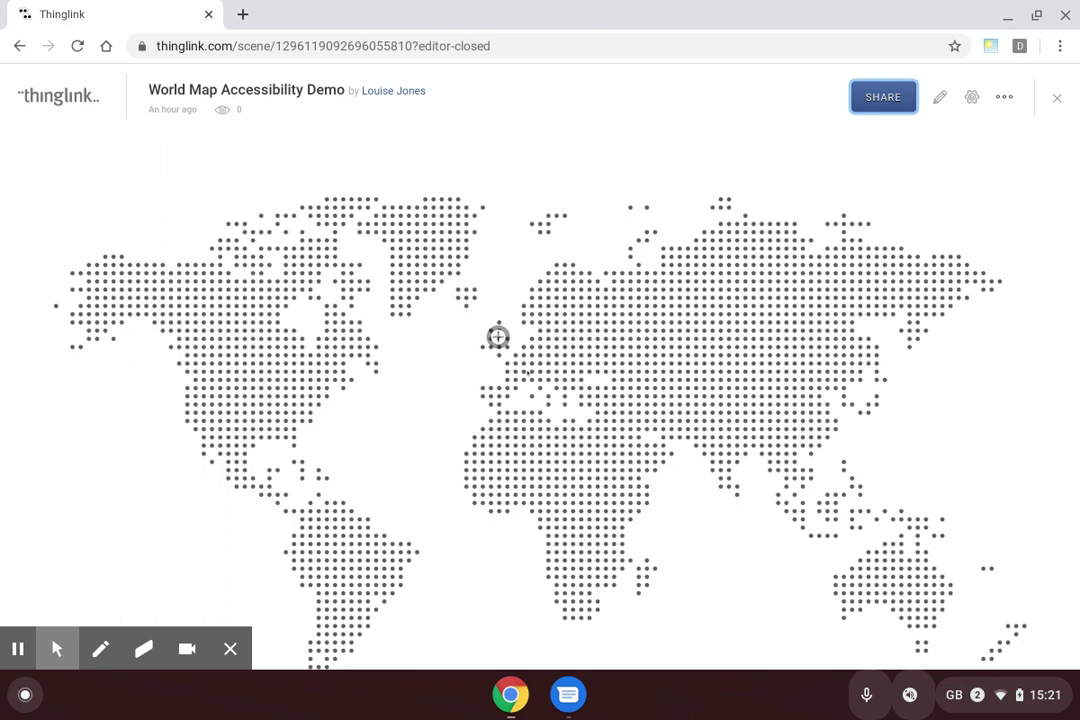
click(498, 336)
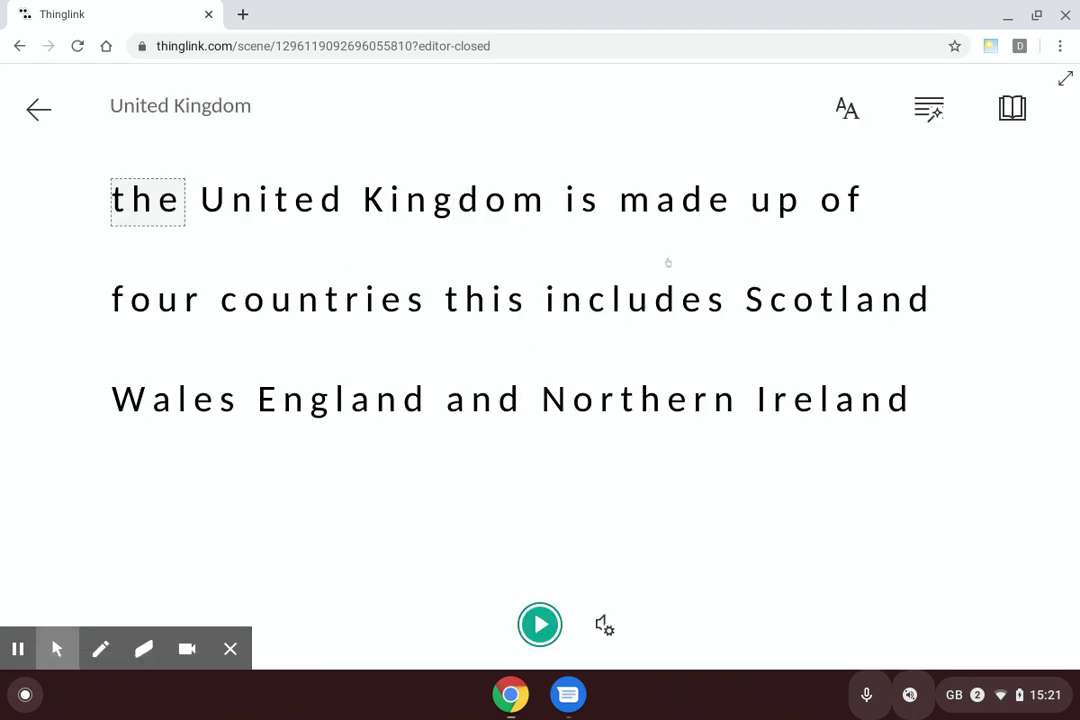
Step: Set Immersive Reader to translate the UK text into French (France) with the Document toggle on
click(1012, 108)
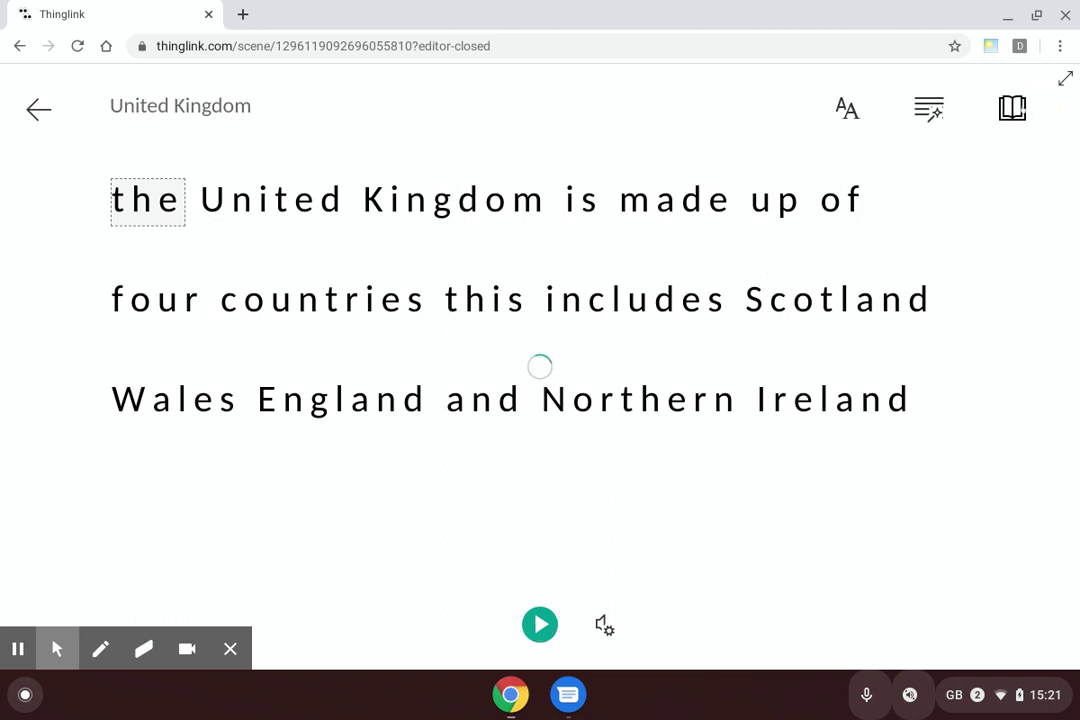
click(1020, 394)
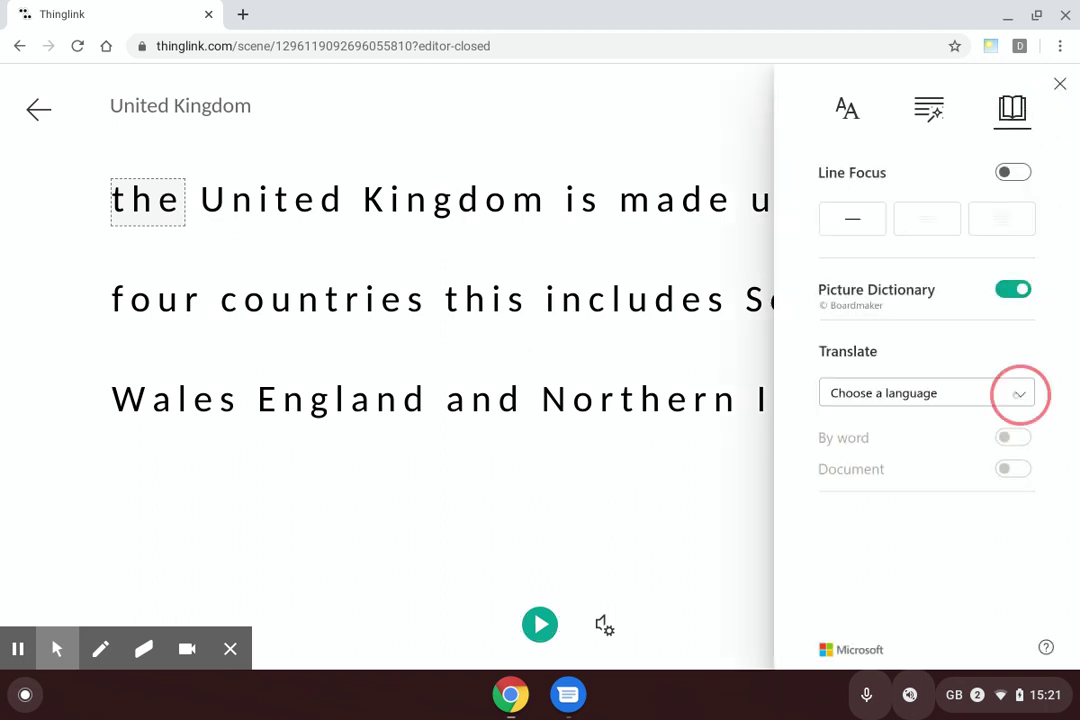
scroll(900, 520, down, 3)
scroll(910, 528, down, 3)
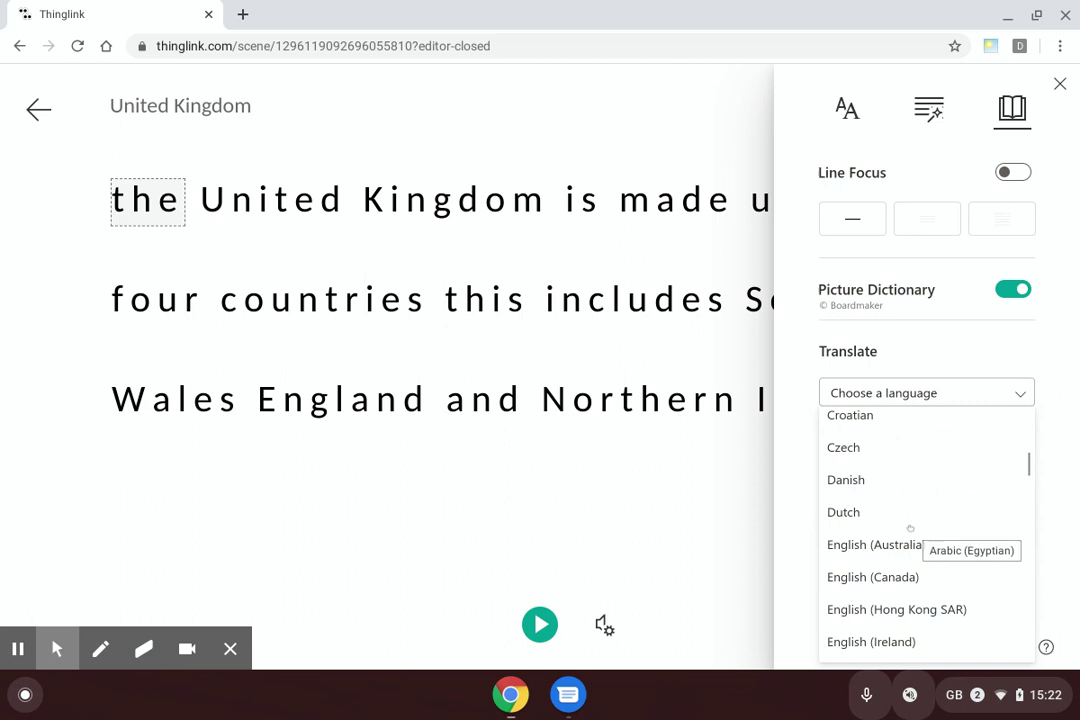
scroll(910, 528, down, 2)
scroll(910, 528, down, 1)
scroll(910, 528, down, 2)
scroll(913, 507, down, 1)
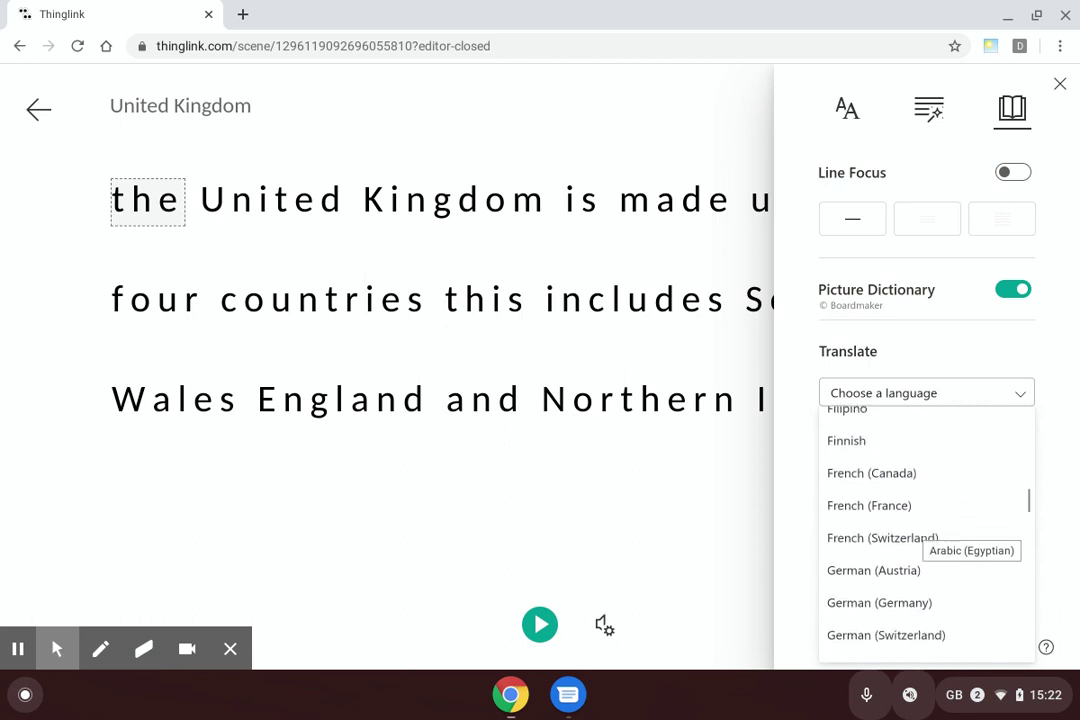
click(913, 507)
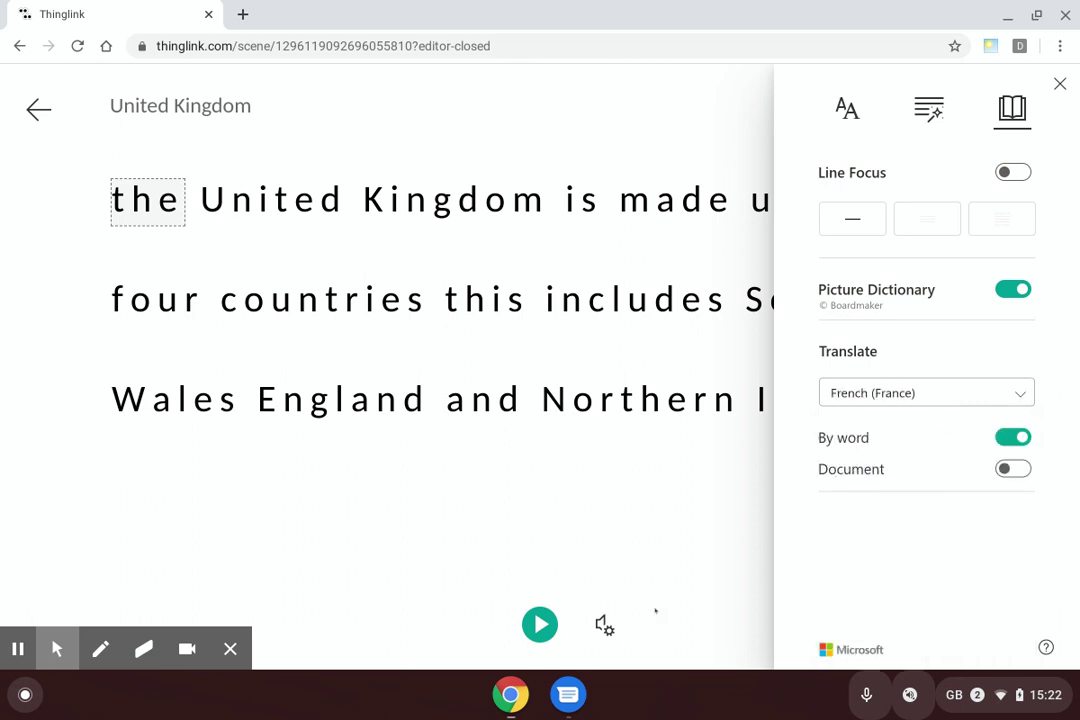
click(1015, 469)
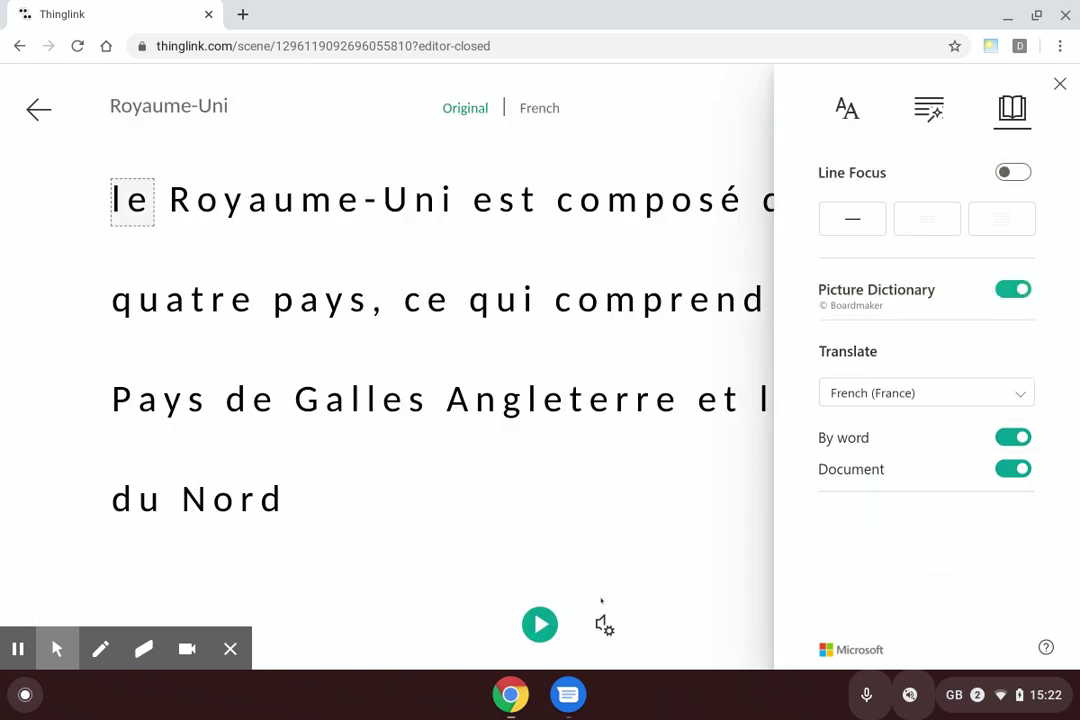
Step: Play then pause the French read-aloud, colour nouns and show syllables, then exit Immersive Reader
click(540, 624)
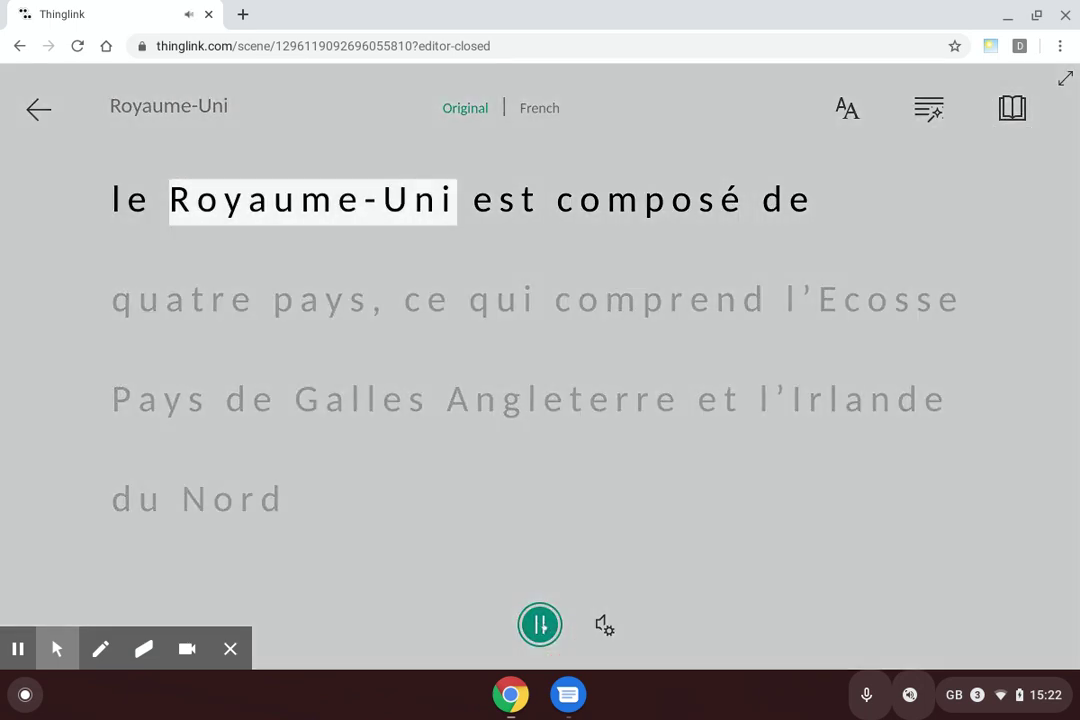
click(540, 624)
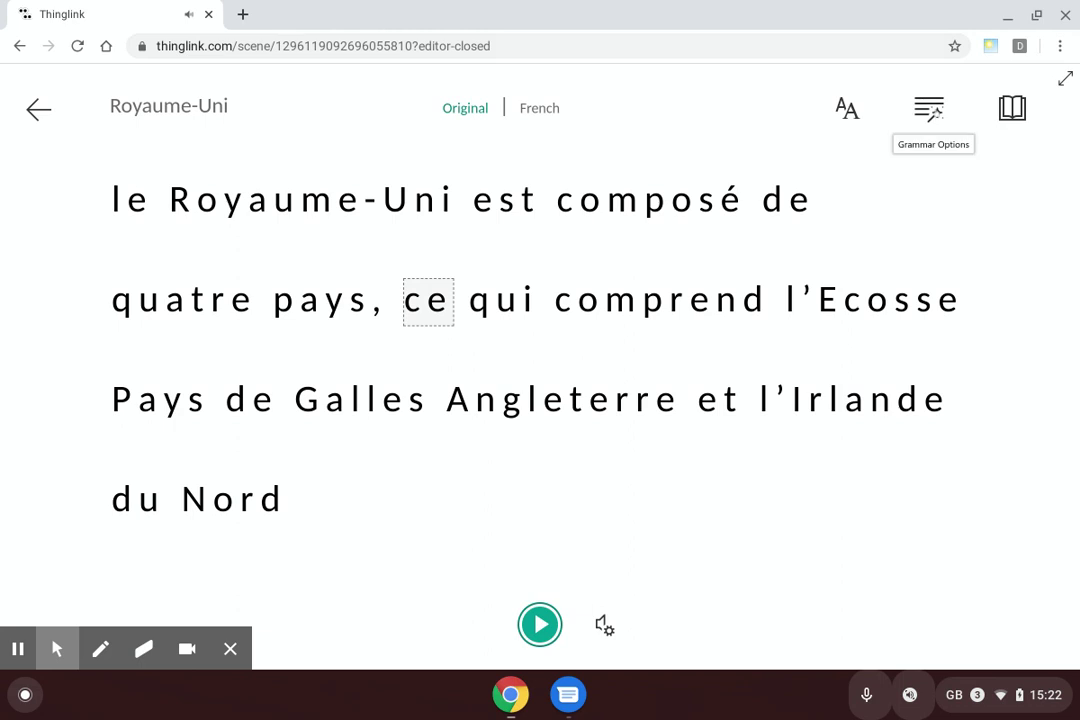
click(929, 109)
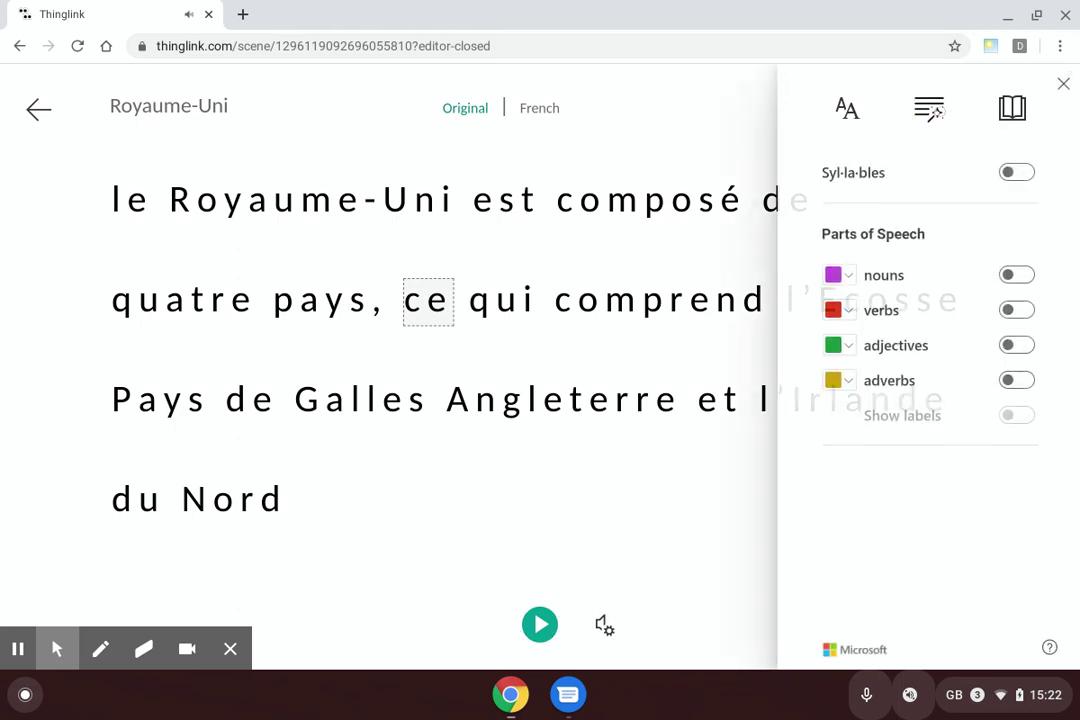
click(1017, 275)
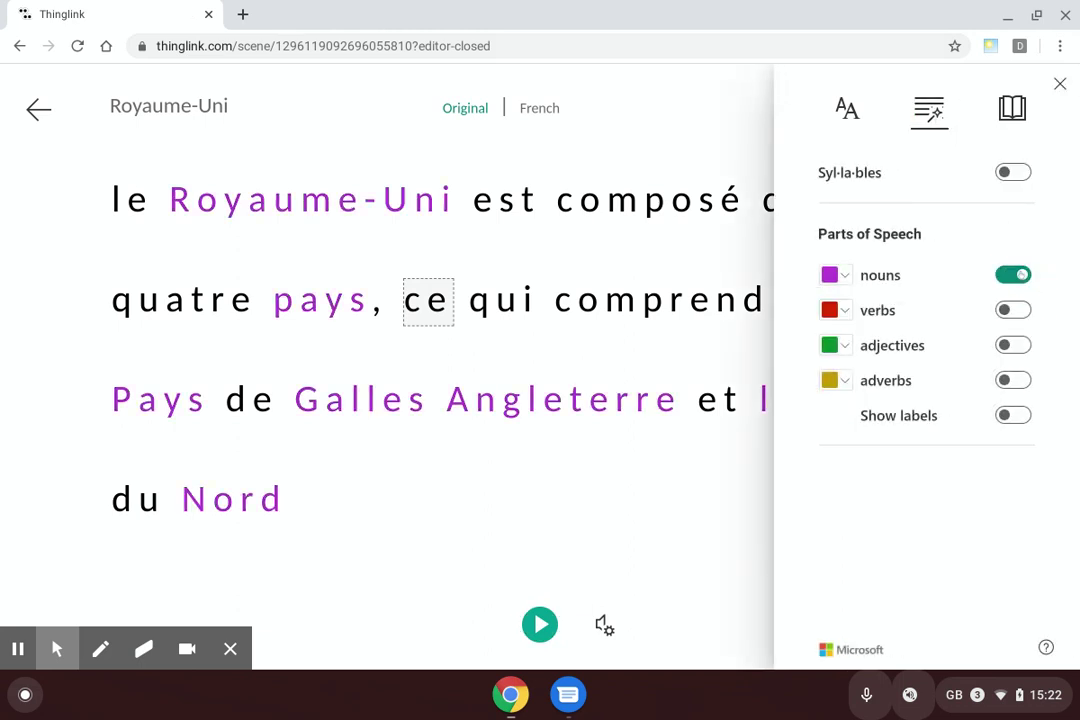
click(1016, 172)
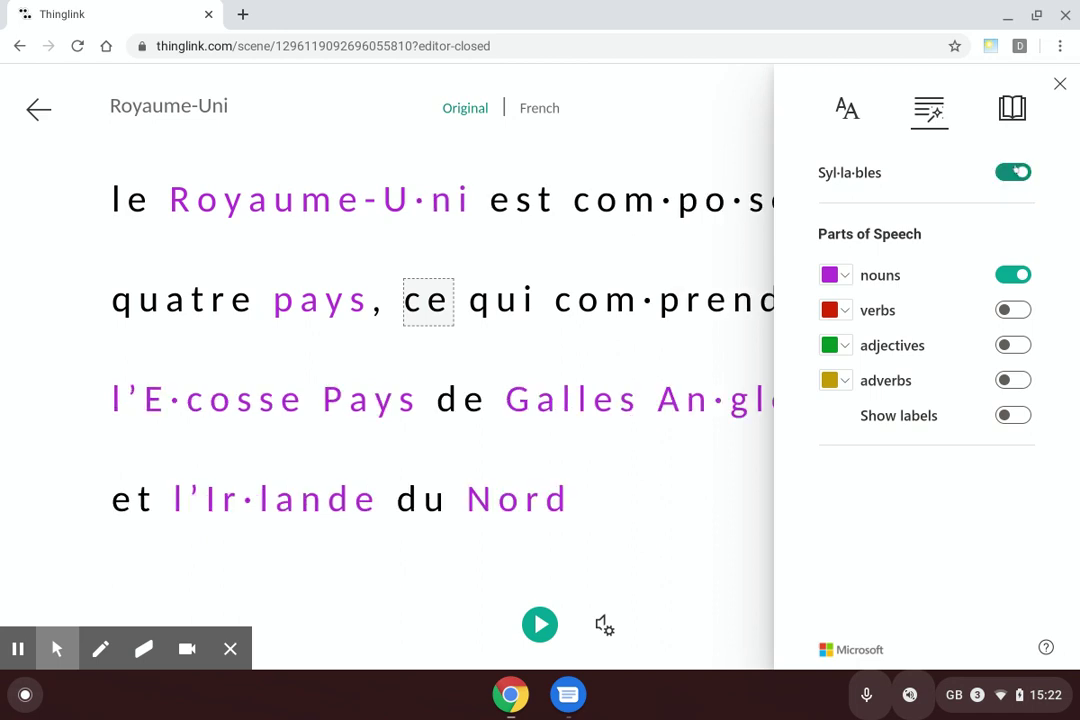
click(843, 112)
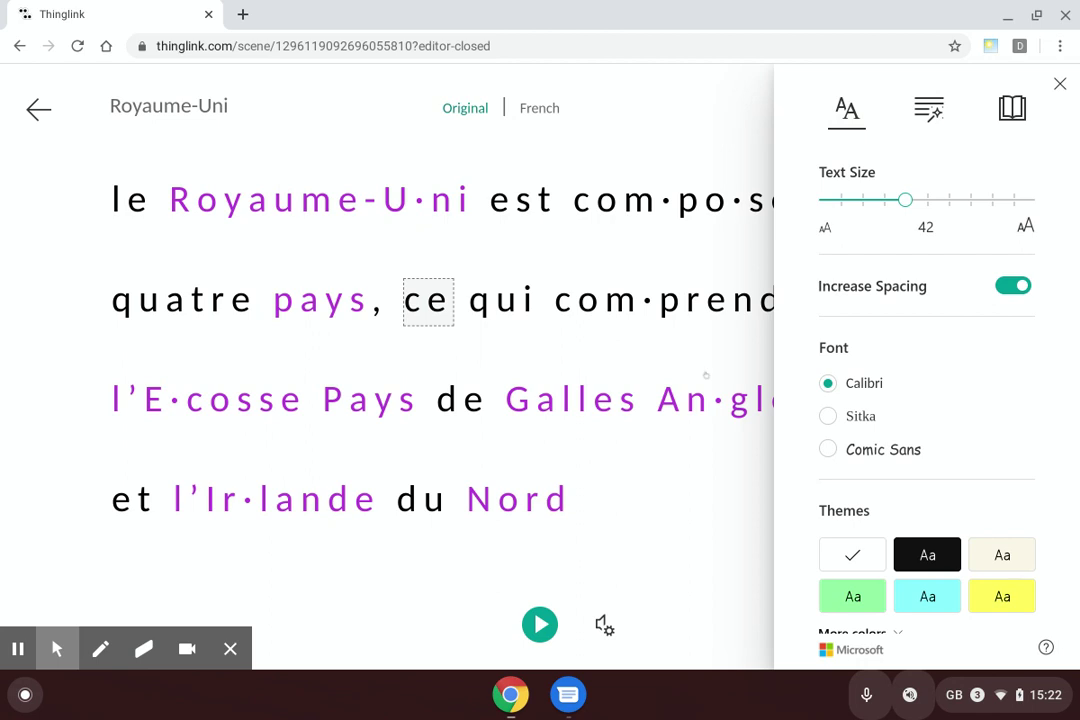
click(40, 108)
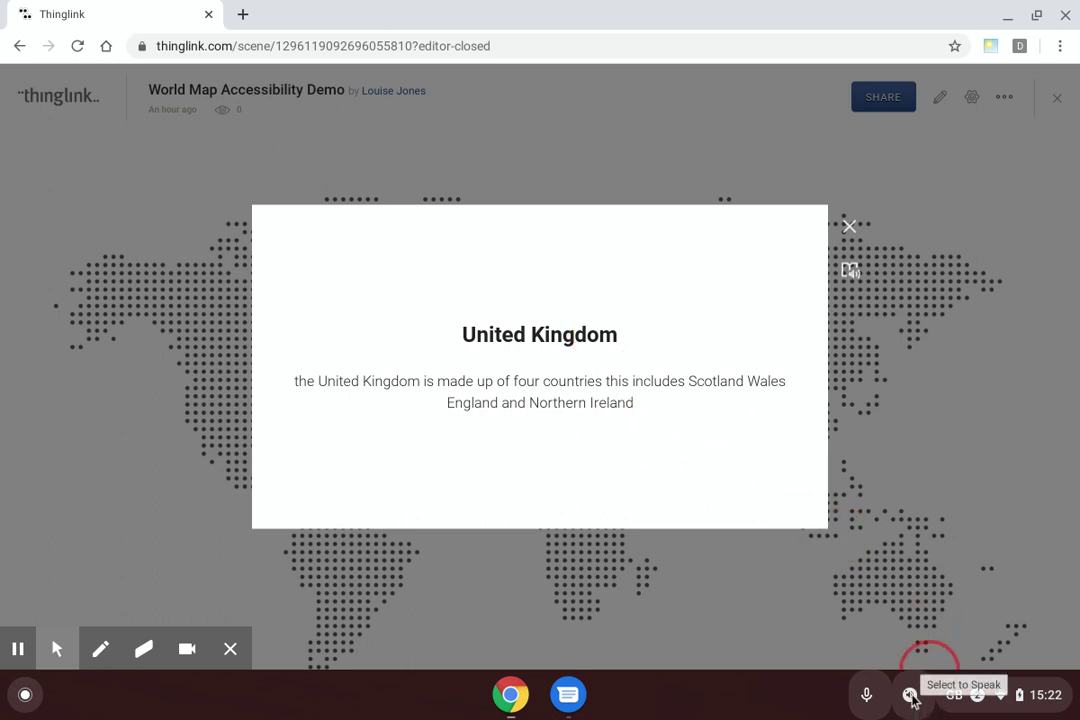
Step: Use Select to Speak on the United Kingdom card text, then close the popup
click(910, 697)
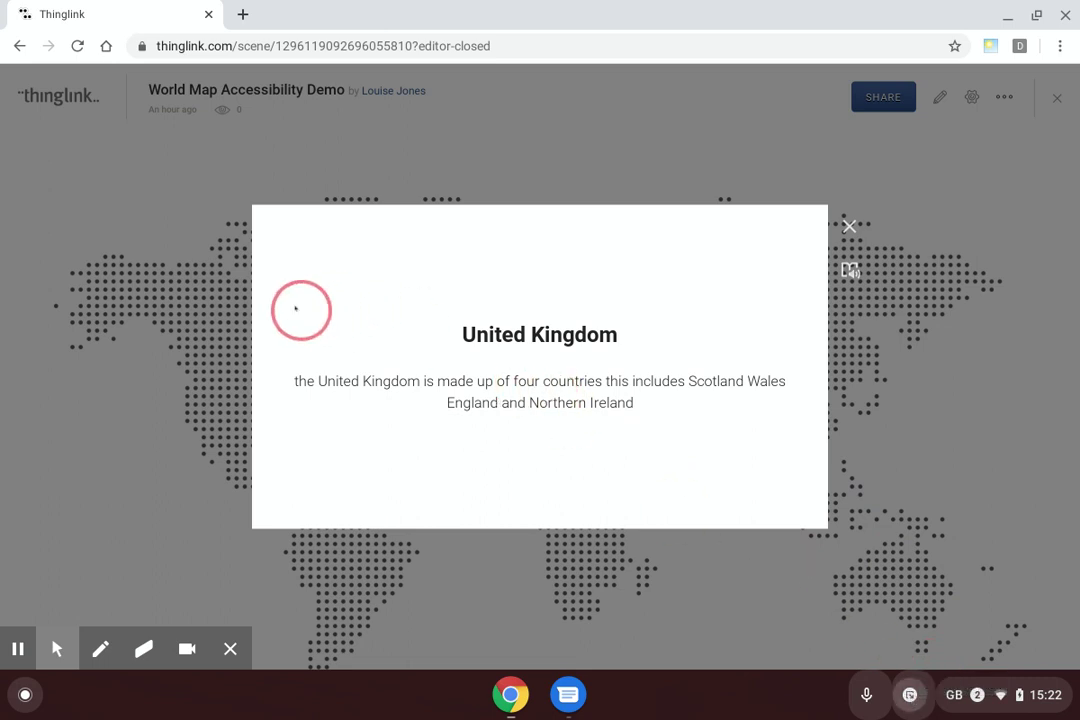
drag(294, 305, 800, 448)
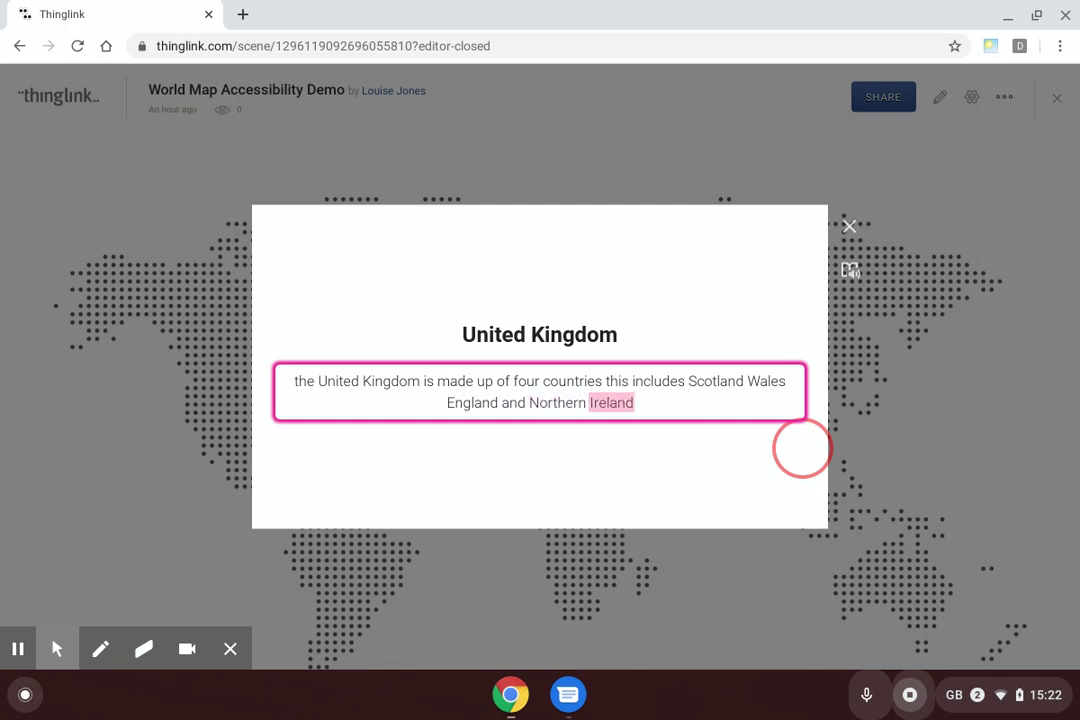
click(968, 345)
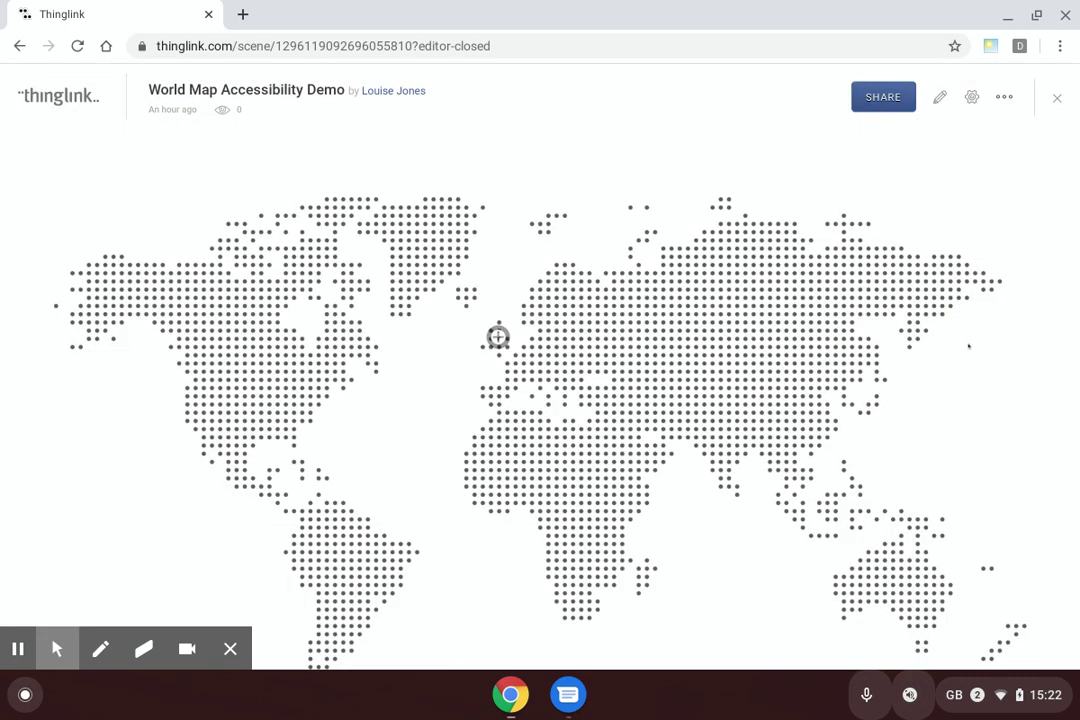